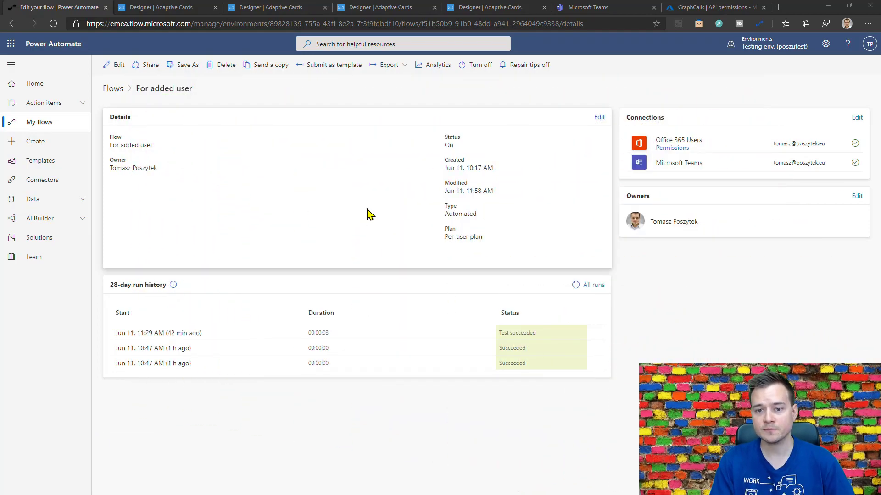
# Step: Open the flow for editing and expand the new-team-member trigger showing team HR
pyautogui.click(113, 67)
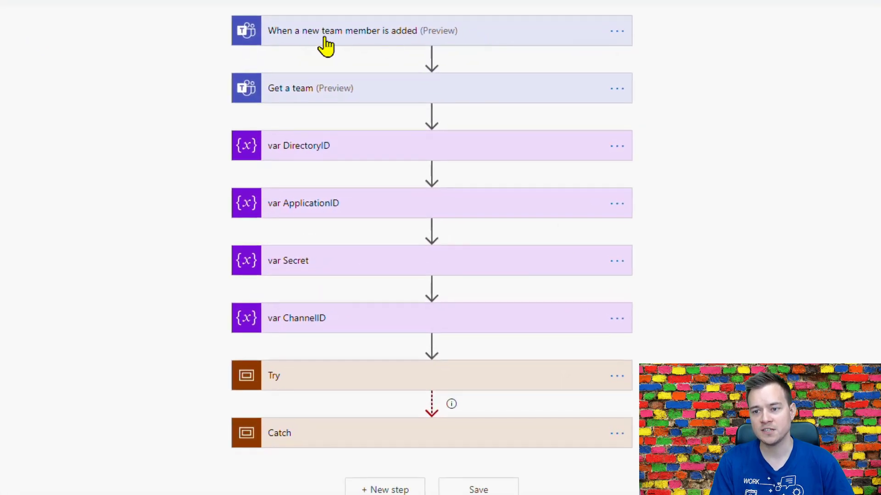
pyautogui.click(324, 40)
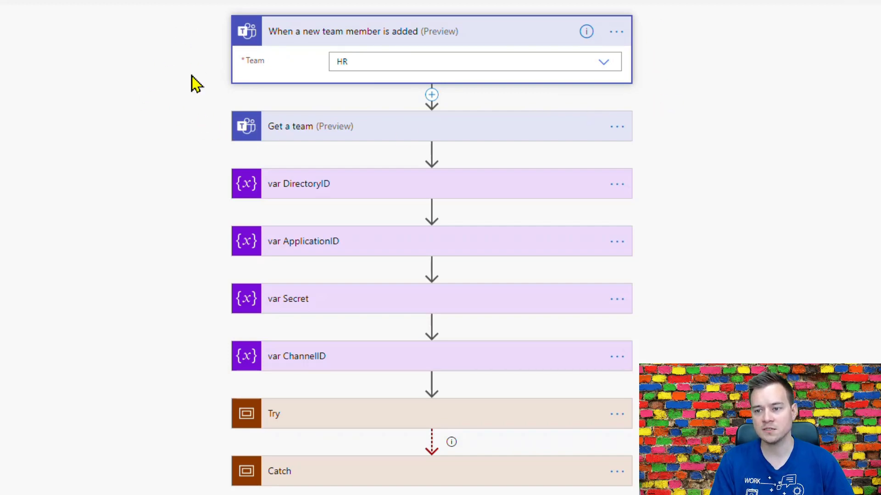
pyautogui.scroll(-3, 387, 55)
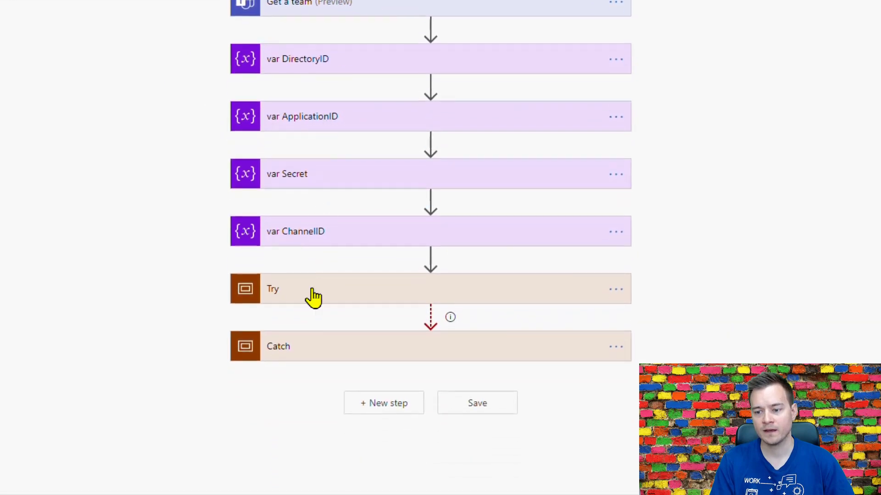
# Step: Expand the Try and Catch scopes to reveal their actions and the Flow-bot error card
pyautogui.click(314, 298)
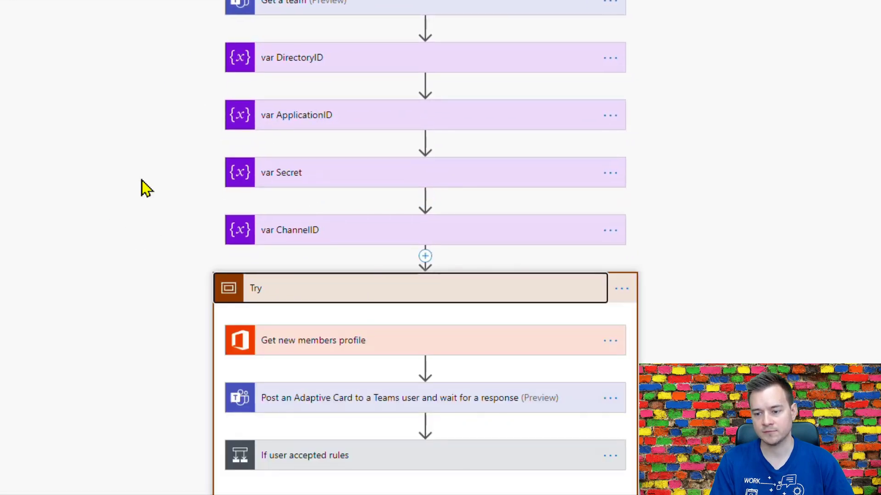
pyautogui.scroll(-4, 146, 188)
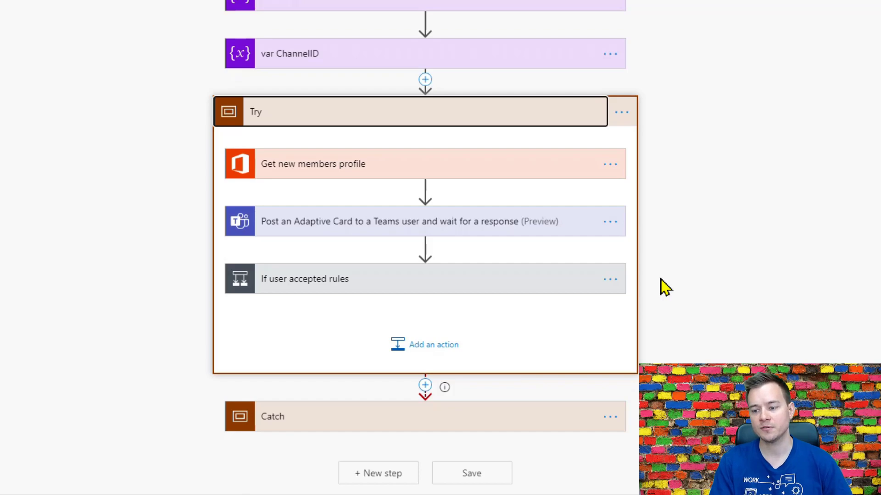
pyautogui.click(582, 413)
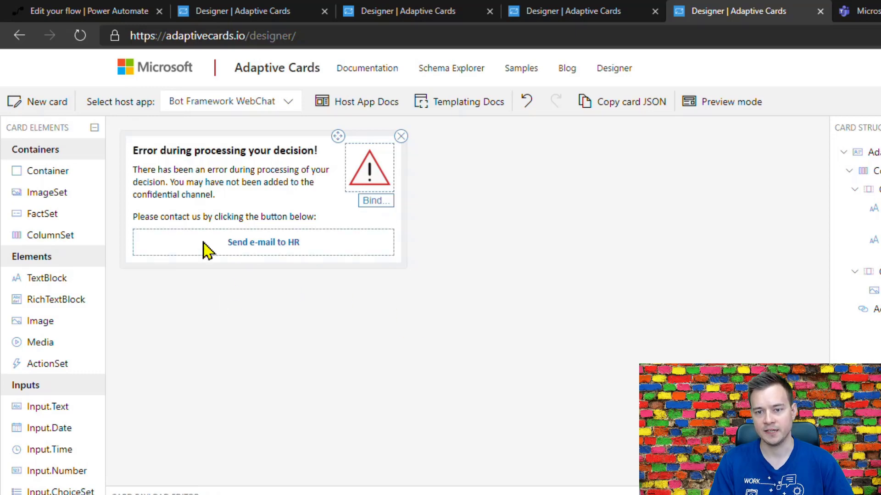
pyautogui.click(112, 10)
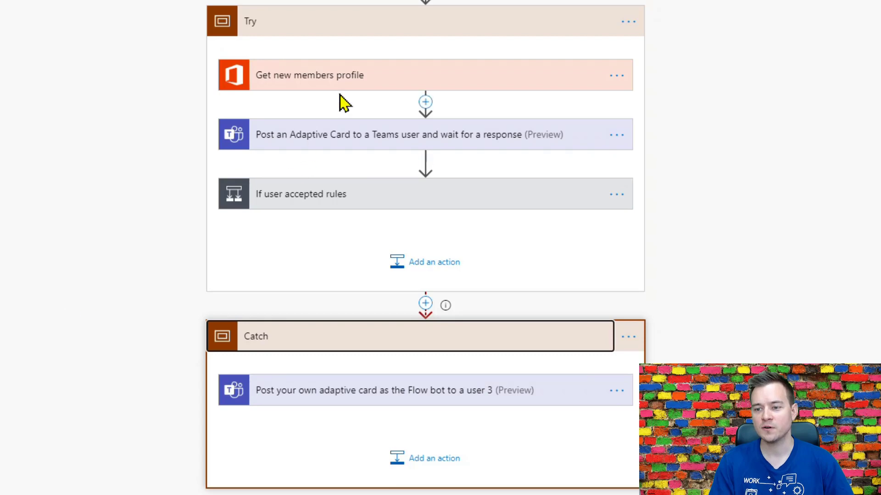
# Step: Expand Get new members profile and Post an Adaptive Card to a Teams user to show User Id, recipient and message
pyautogui.click(389, 82)
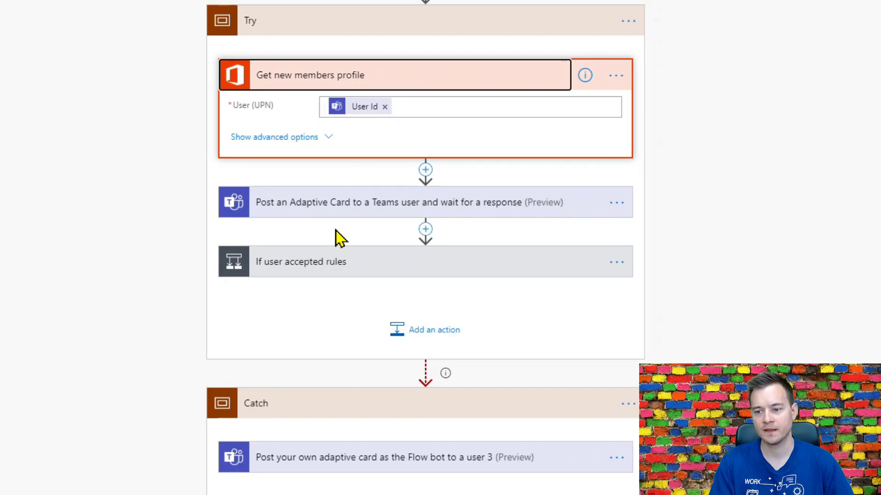
pyautogui.click(339, 213)
pyautogui.scroll(-4, 112, 258)
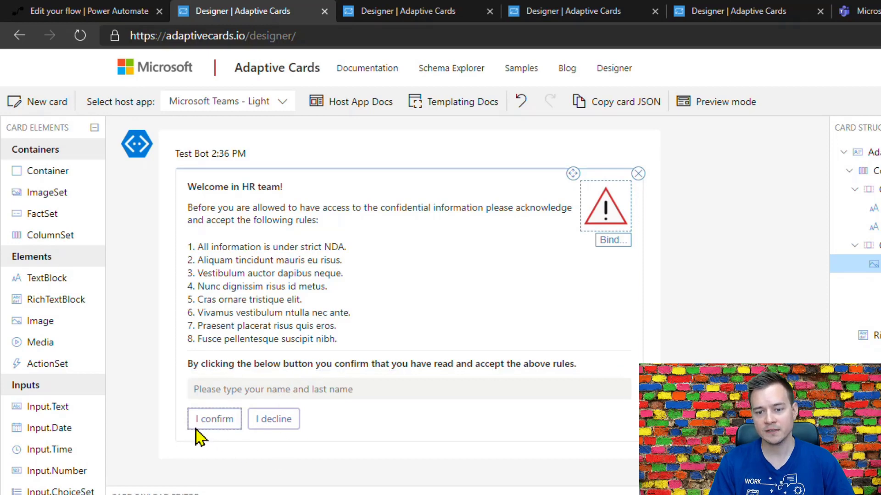
# Step: Inspect the card's name input and I confirm / I decline buttons, noting ids ac_Confirm and ac_Reject
pyautogui.click(271, 427)
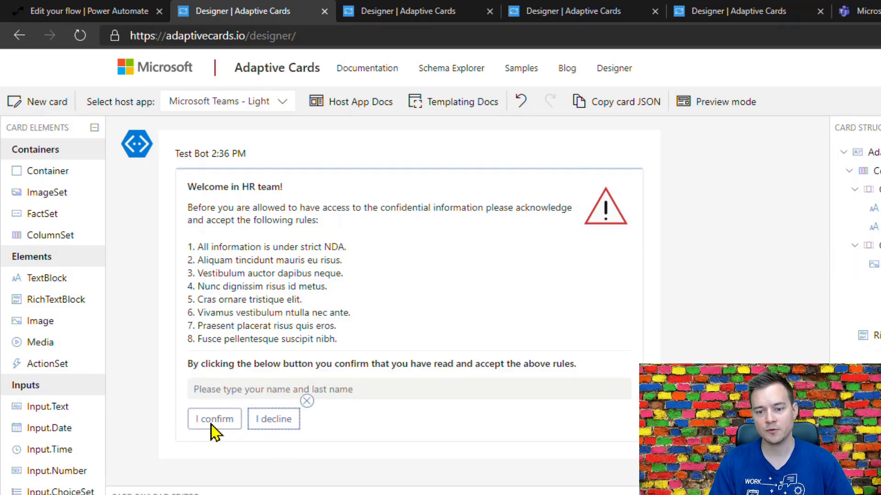
pyautogui.click(206, 426)
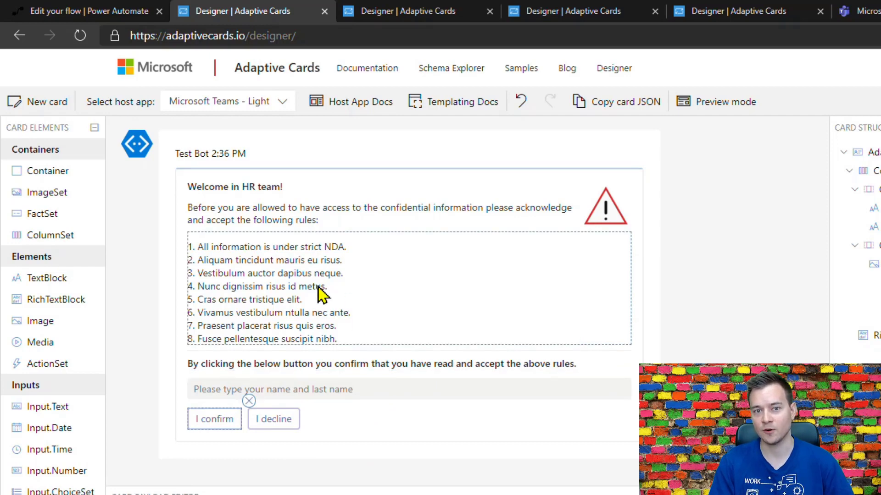
pyautogui.click(337, 396)
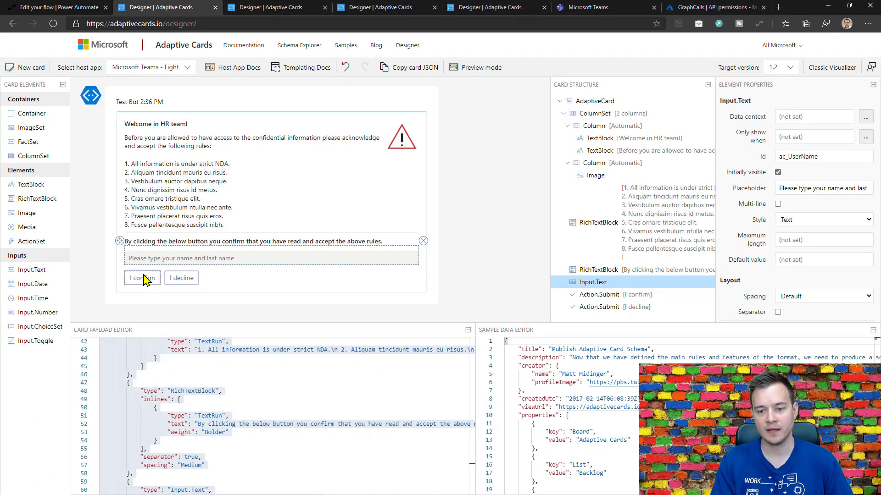
pyautogui.click(144, 277)
pyautogui.moveTo(815, 117); pyautogui.dragTo(776, 117)
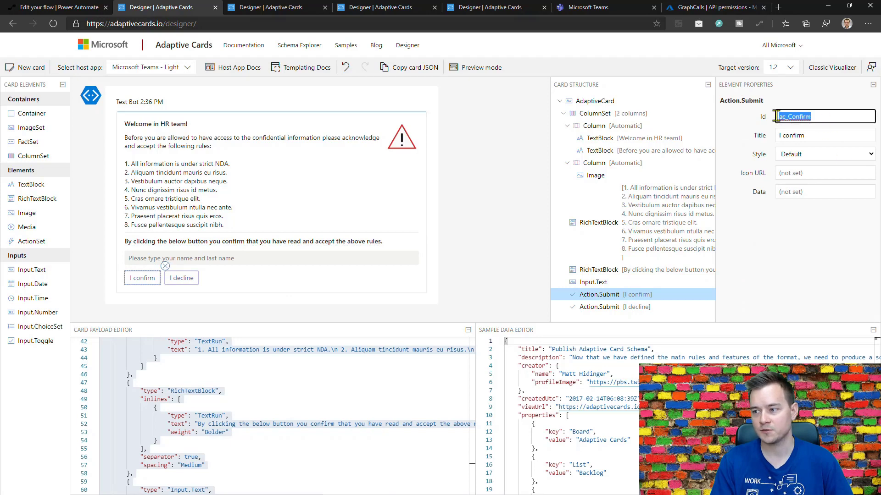
pyautogui.click(189, 280)
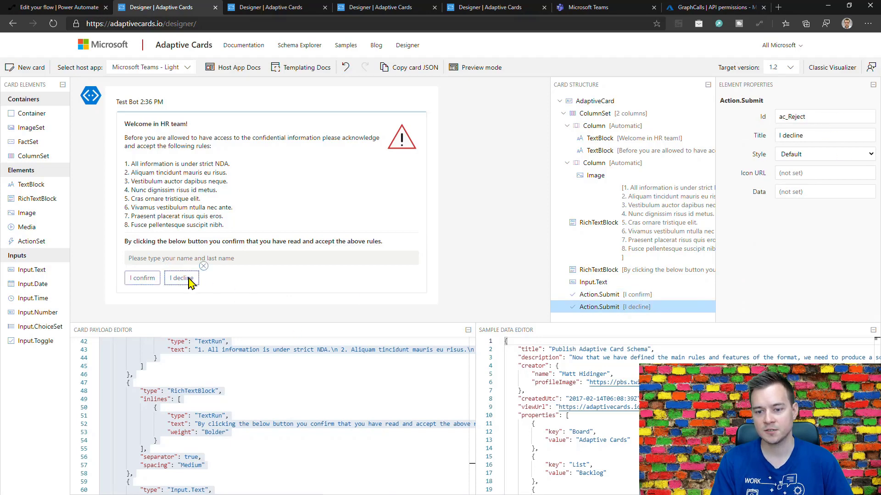
pyautogui.click(140, 284)
# Step: Back in the flow editor, collapse the rules-card posting step
pyautogui.click(85, 10)
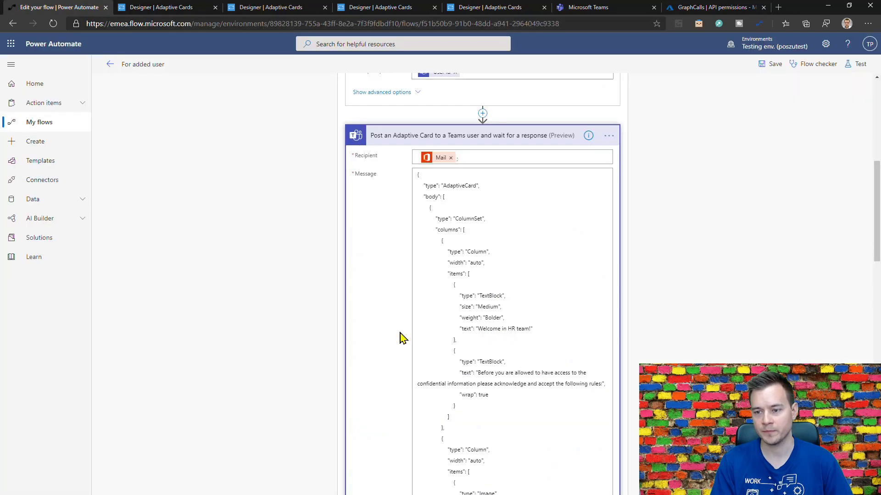
pyautogui.scroll(-4, 401, 338)
pyautogui.scroll(4, 411, 181)
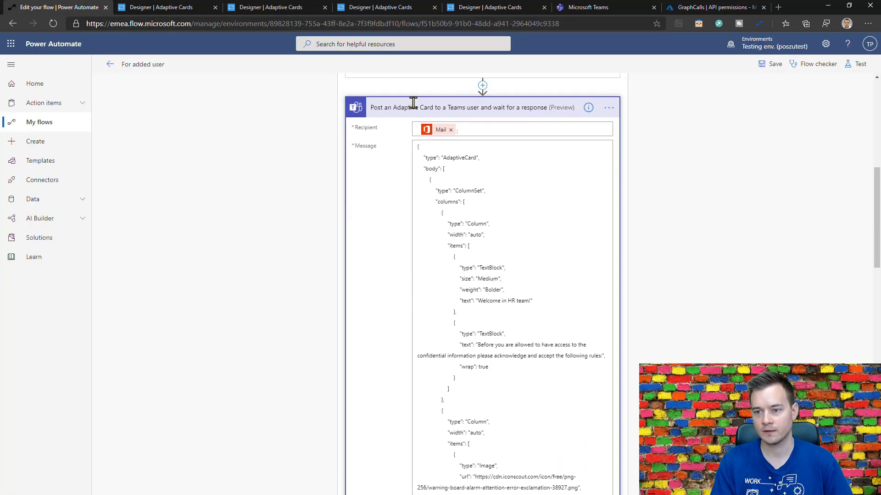
pyautogui.scroll(1, 415, 115)
pyautogui.click(419, 126)
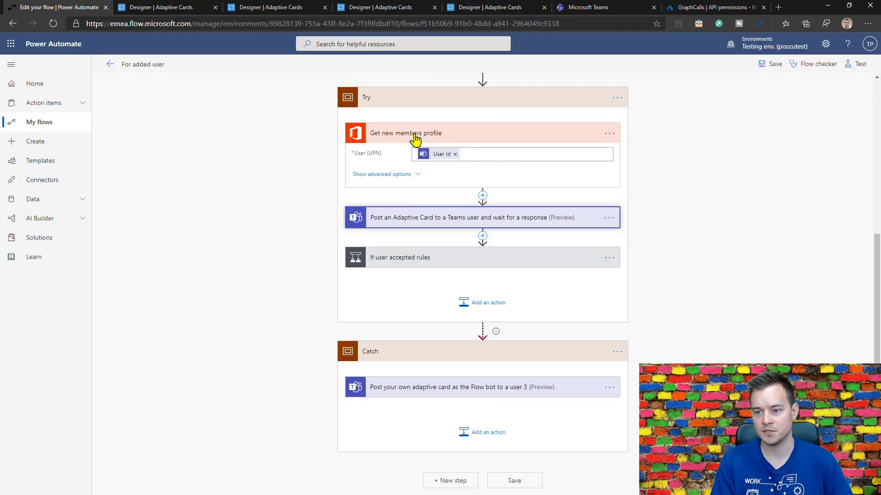
# Step: Expand If user accepted rules and check that its condition tests for ac_Confirm
pyautogui.click(414, 265)
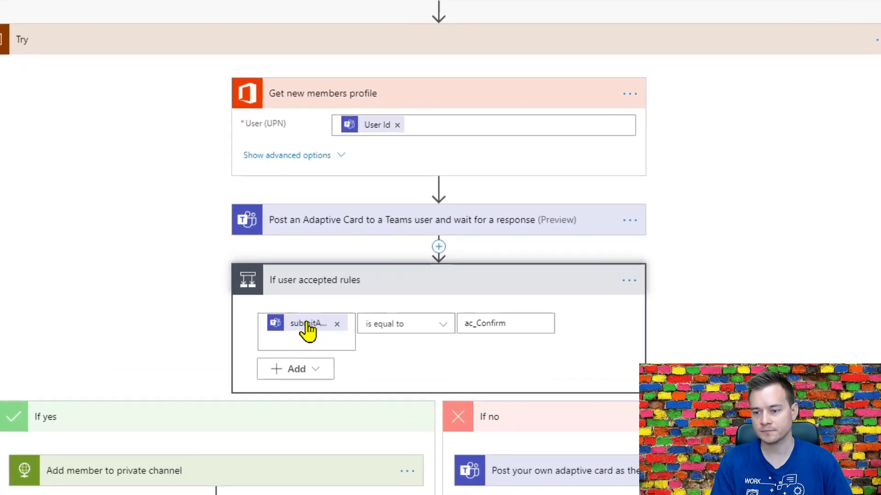
pyautogui.click(322, 337)
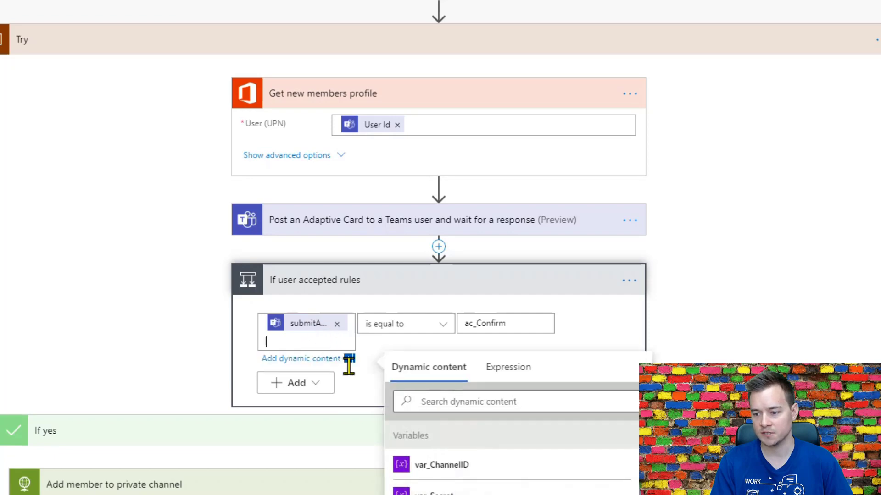
pyautogui.scroll(-8, 825, 315)
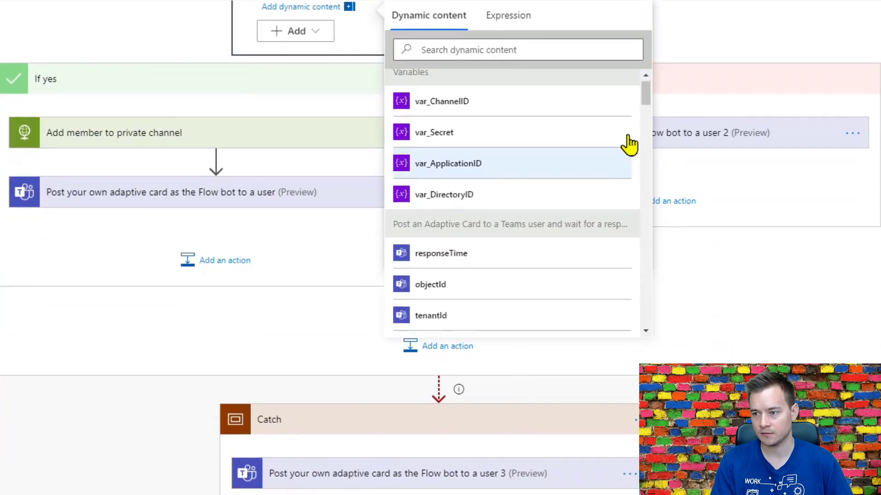
pyautogui.moveTo(647, 98); pyautogui.dragTo(633, 128)
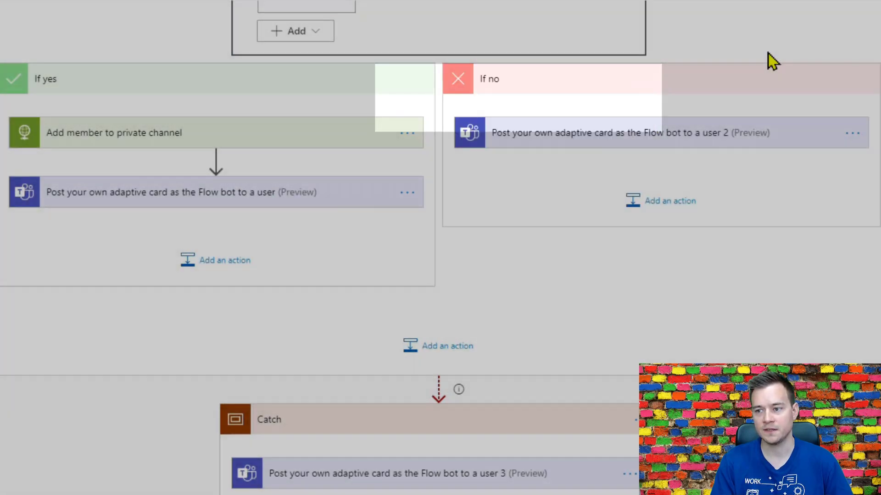
pyautogui.scroll(4, 771, 65)
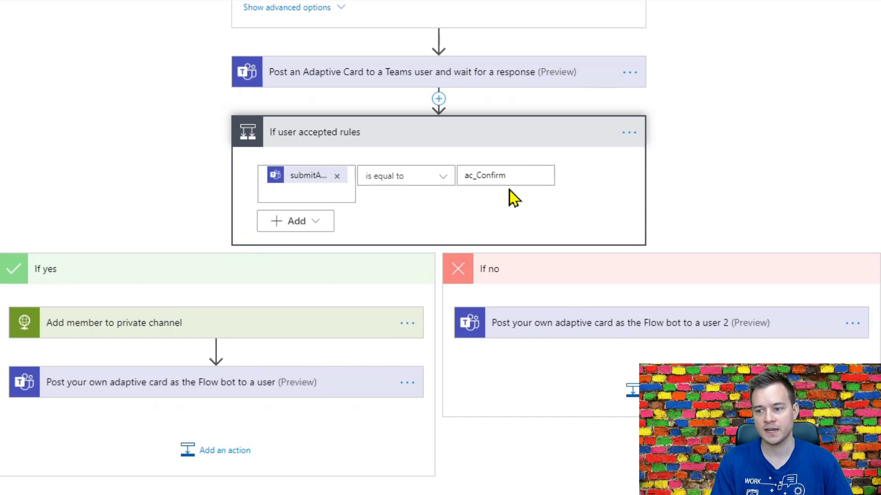
# Step: Expand the Add member to private channel request and review its settings
pyautogui.click(153, 324)
pyautogui.scroll(-4, 140, 219)
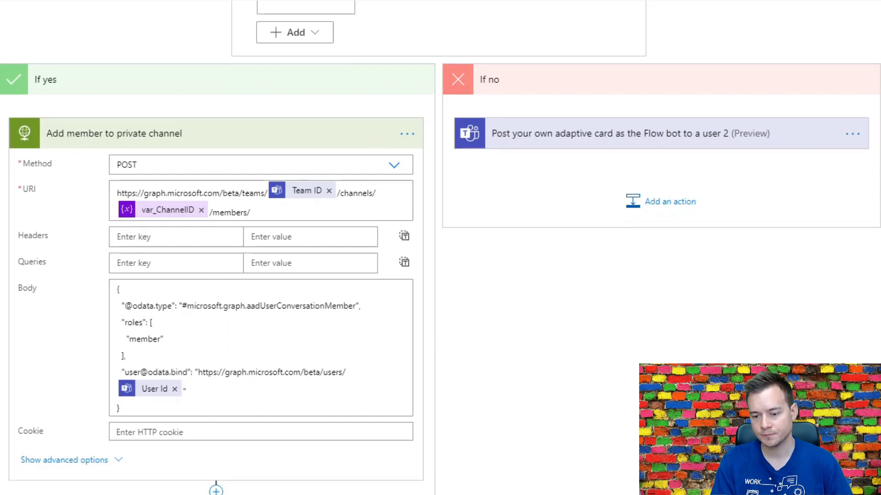
pyautogui.scroll(-4, 440, 247)
pyautogui.scroll(-2, 356, 429)
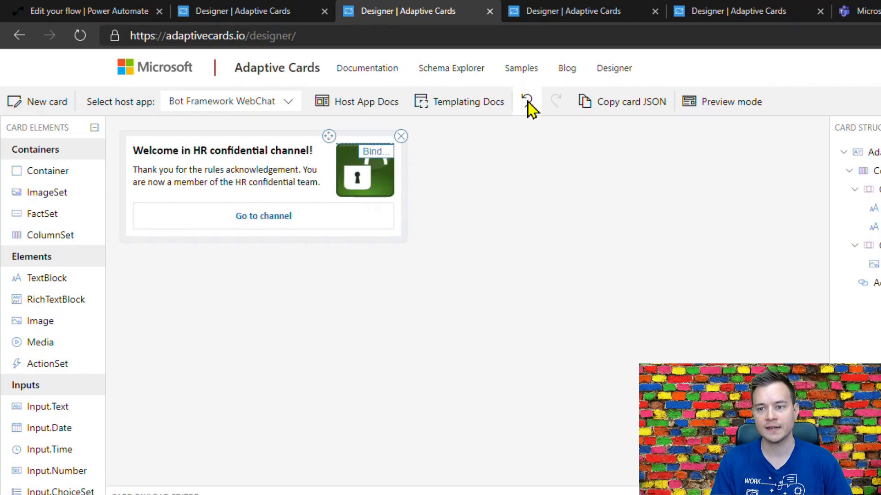
# Step: Open the decline card design and inspect its Send e-mail to HR action, then return to the flow
pyautogui.click(562, 14)
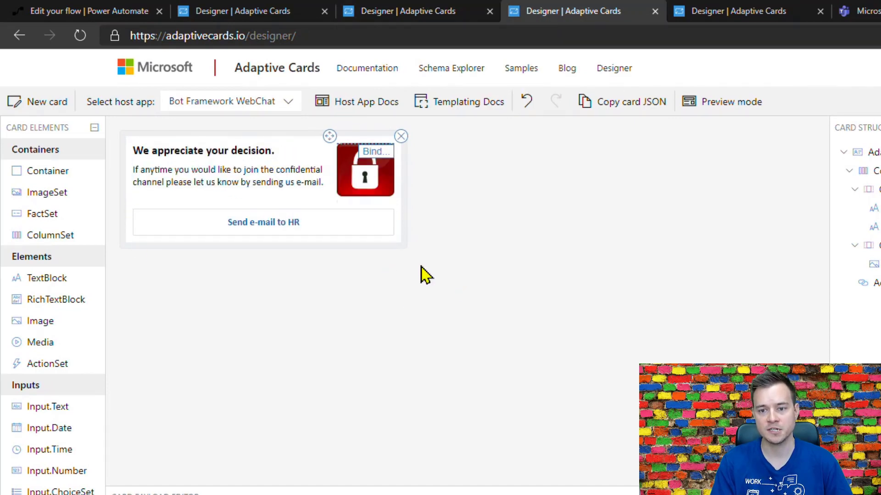
pyautogui.click(285, 219)
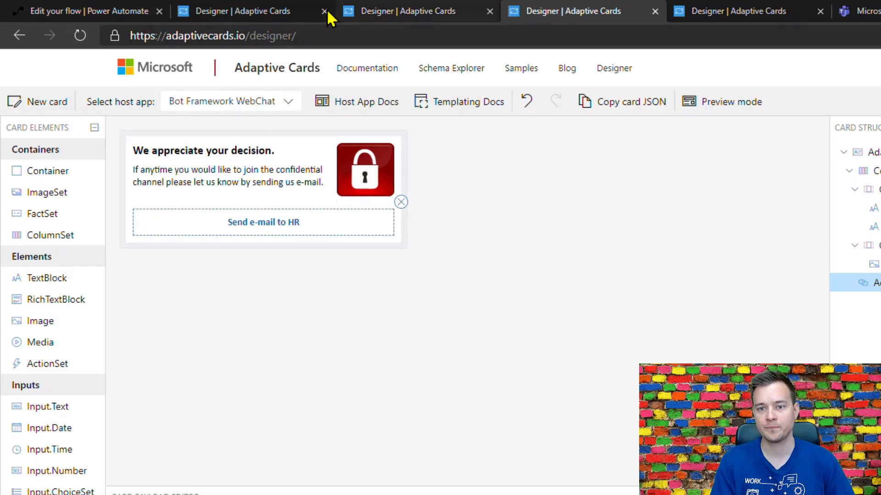
pyautogui.click(106, 18)
pyautogui.click(506, 352)
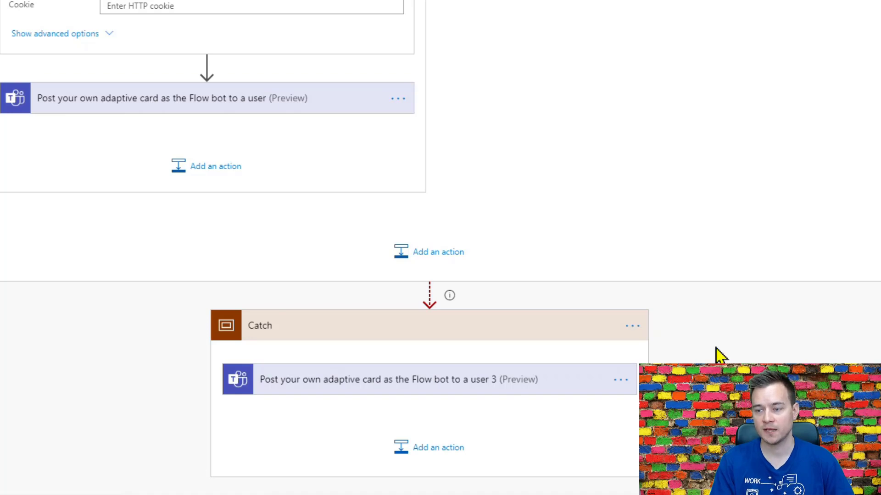
# Step: Check GraphCalls API permissions and the HTTP action's advanced options, then collapse Add member to private channel
pyautogui.scroll(6, 619, 73)
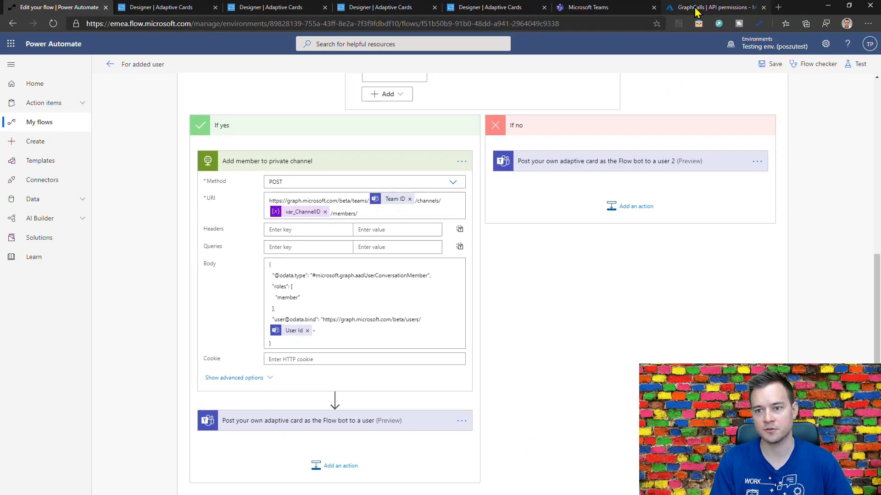
pyautogui.click(695, 10)
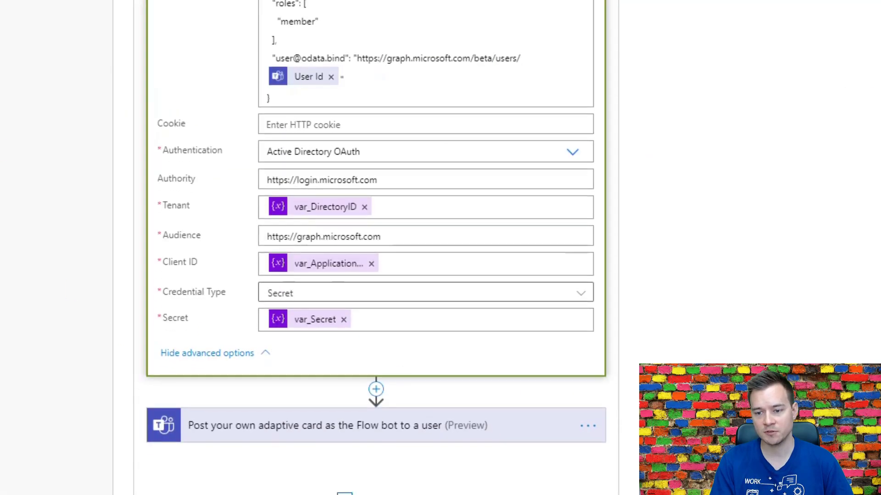
pyautogui.scroll(-2, 458, 123)
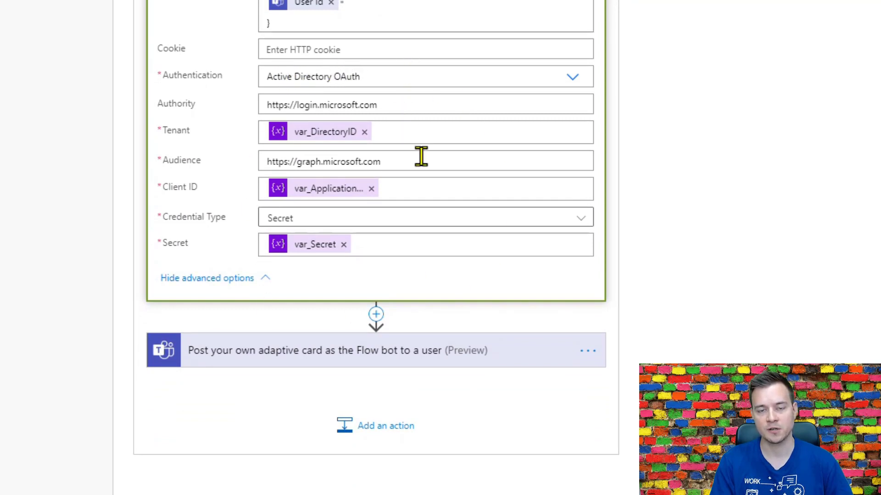
pyautogui.scroll(9, 730, 257)
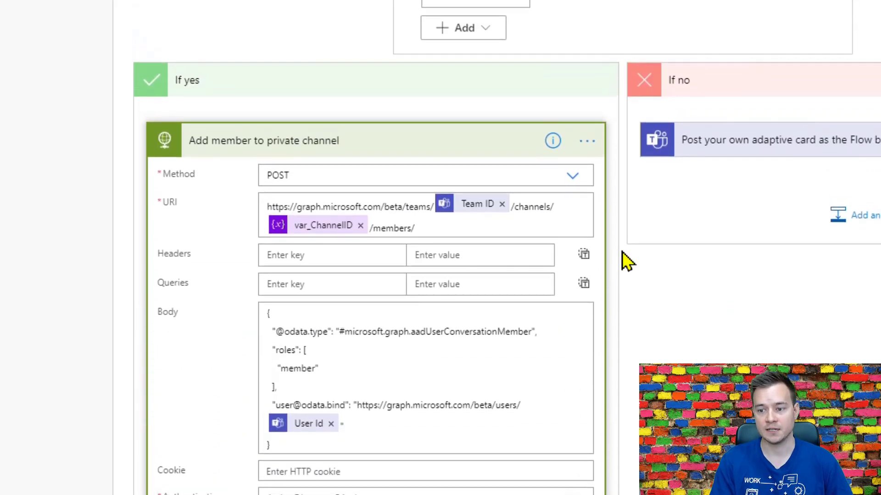
pyautogui.click(358, 143)
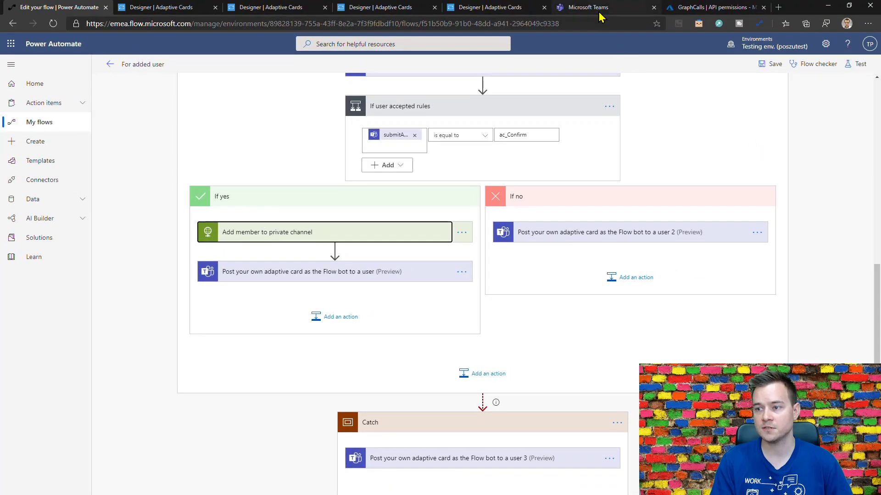
# Step: Add the new test user as a member of the HR team in Microsoft Teams
pyautogui.click(564, 7)
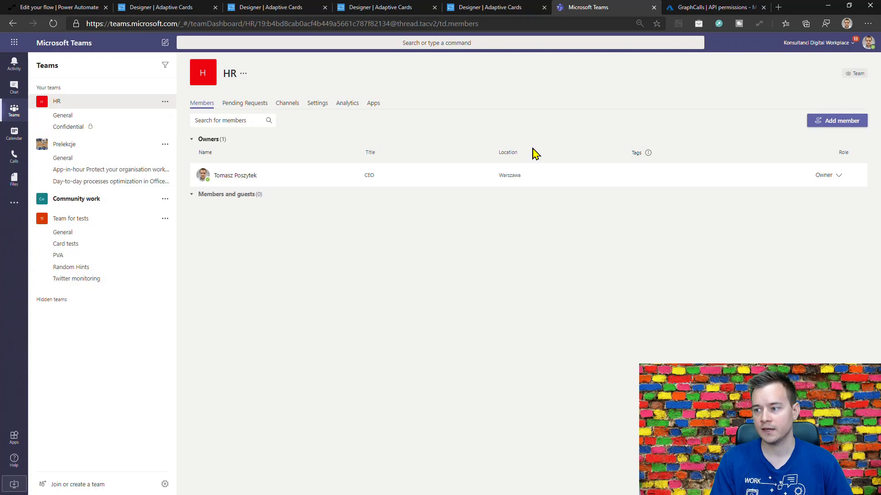
pyautogui.click(844, 122)
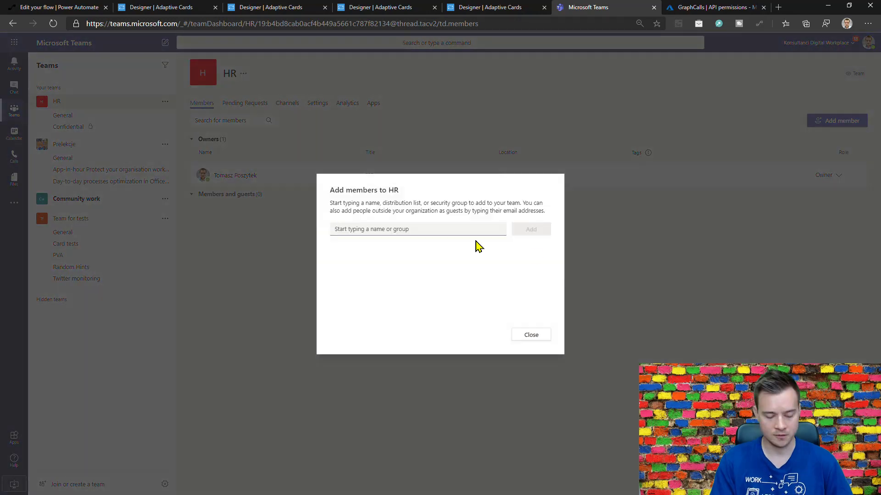
pyautogui.write('john')
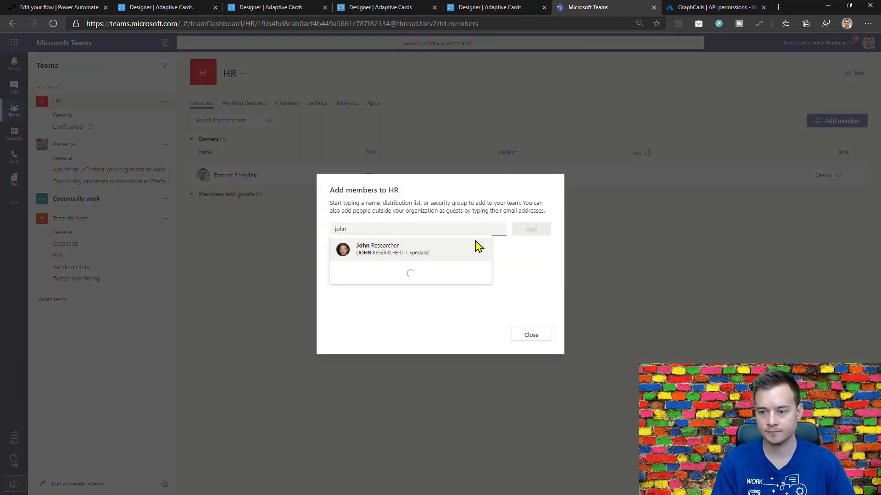
pyautogui.click(370, 255)
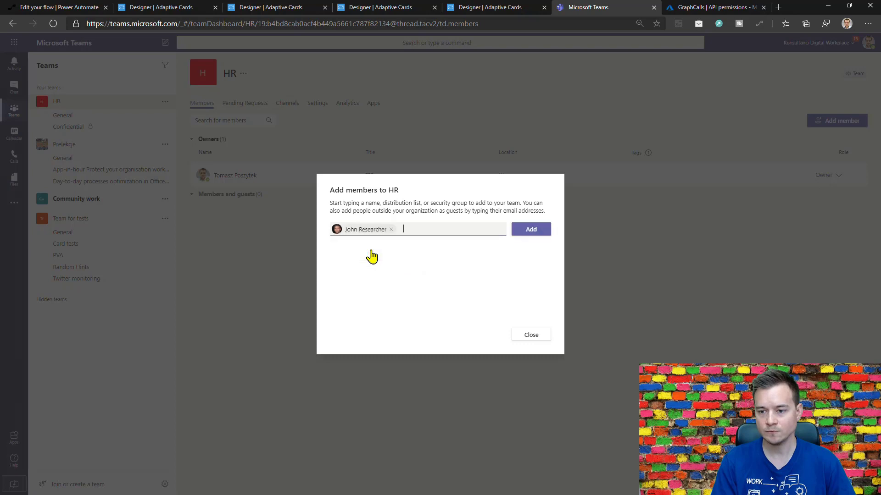
pyautogui.click(550, 232)
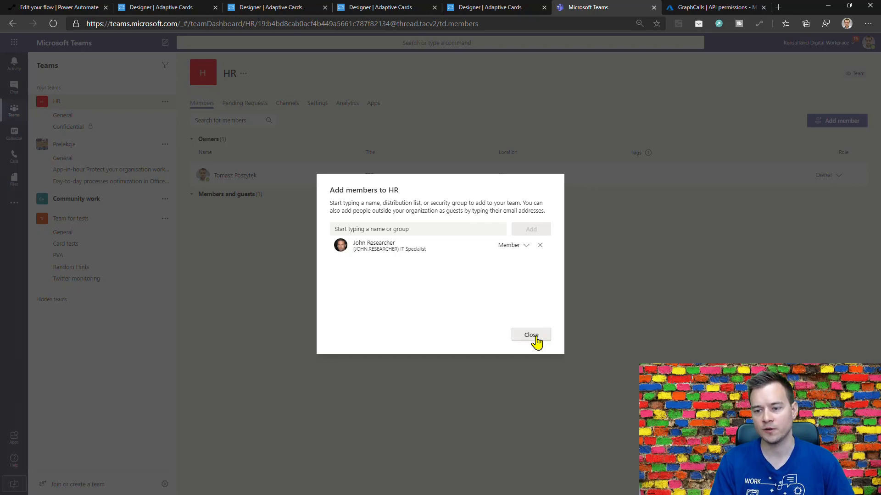
pyautogui.click(531, 335)
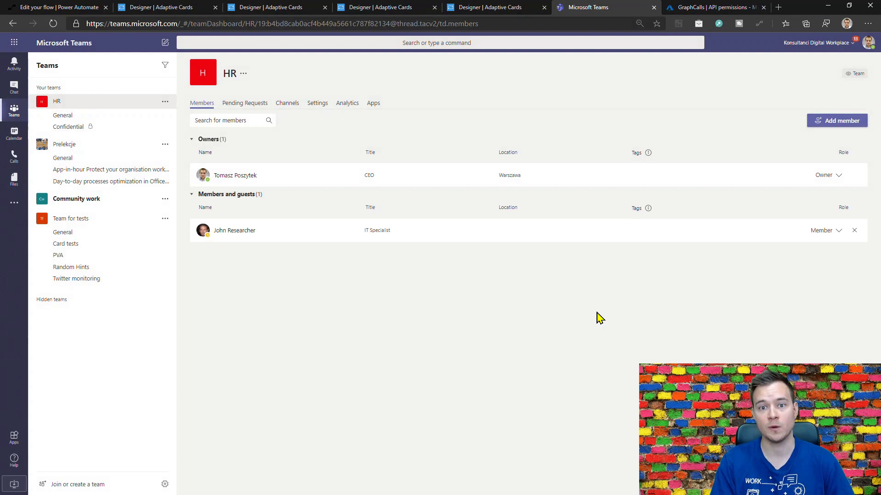
pyautogui.click(46, 7)
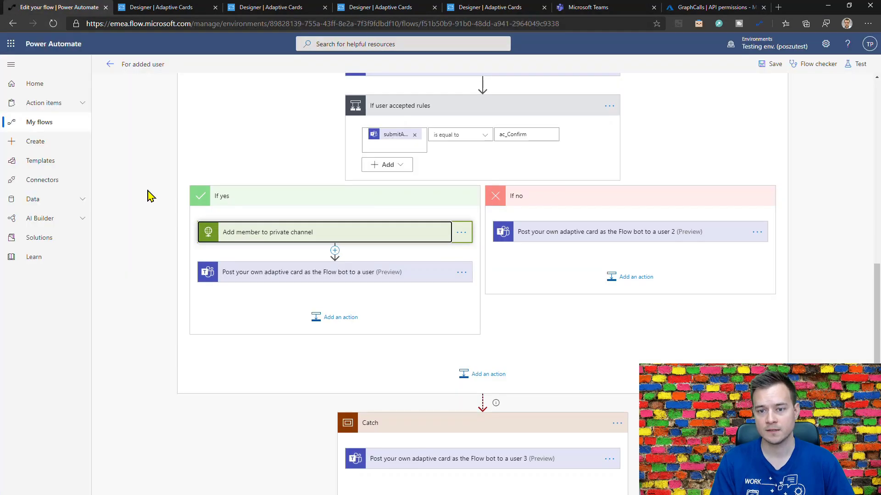
# Step: On the flow details page, refresh the 28-day run history and open the newest running run
pyautogui.click(110, 64)
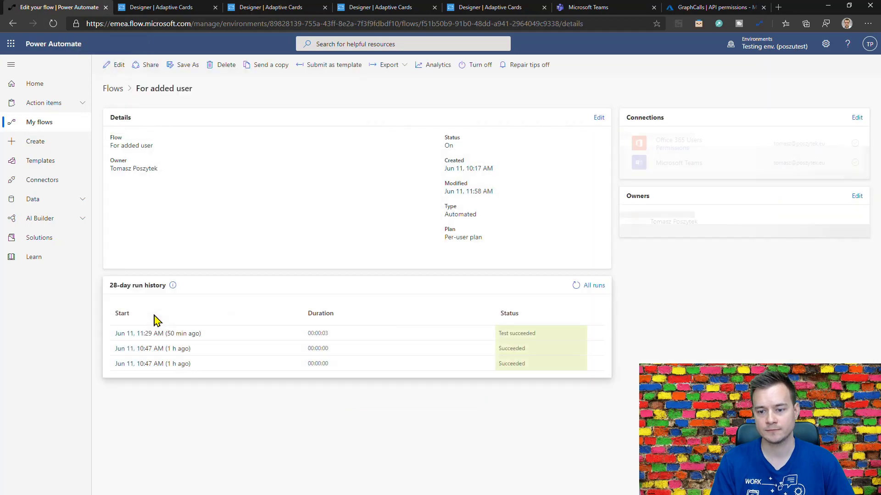
pyautogui.click(577, 287)
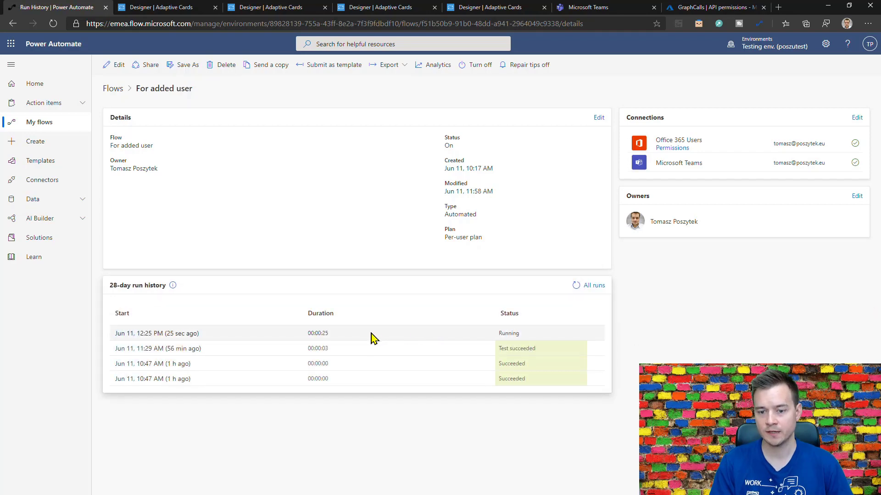
pyautogui.click(176, 334)
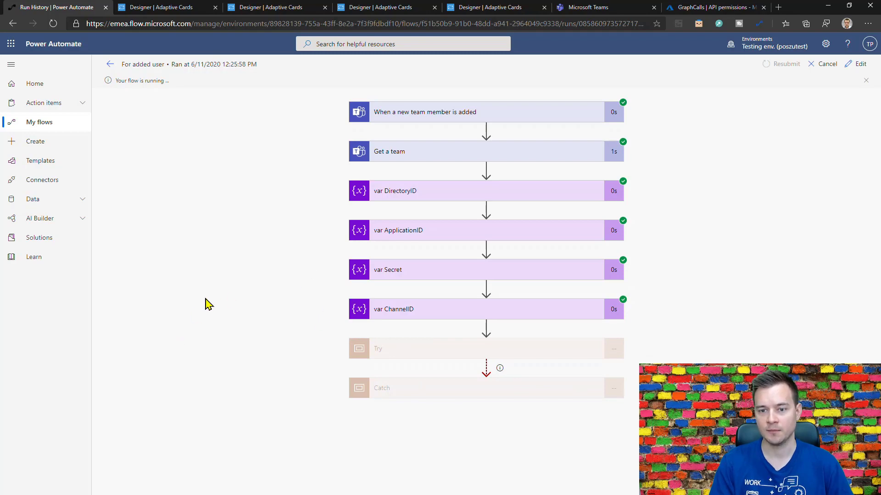
# Step: As the new member, enter their full name on the rules card and confirm with I confirm
pyautogui.hotkey('alt', 'Tab')
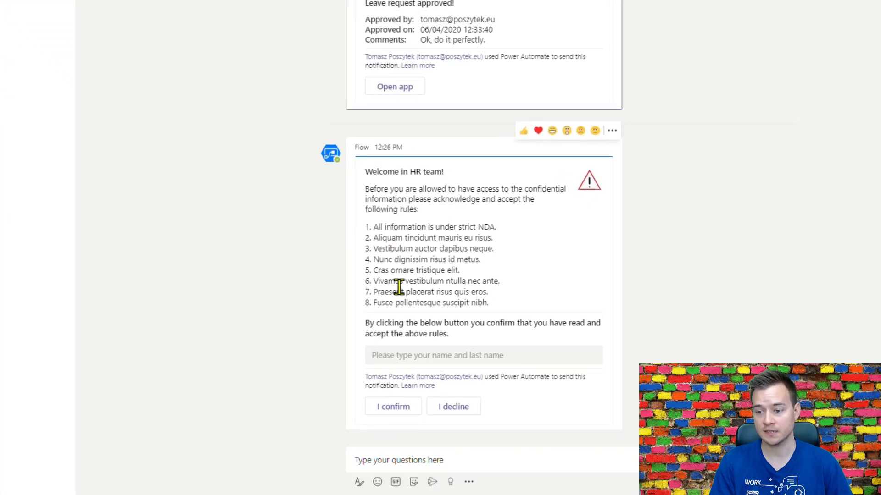
pyautogui.click(494, 351)
pyautogui.write('John Researcher')
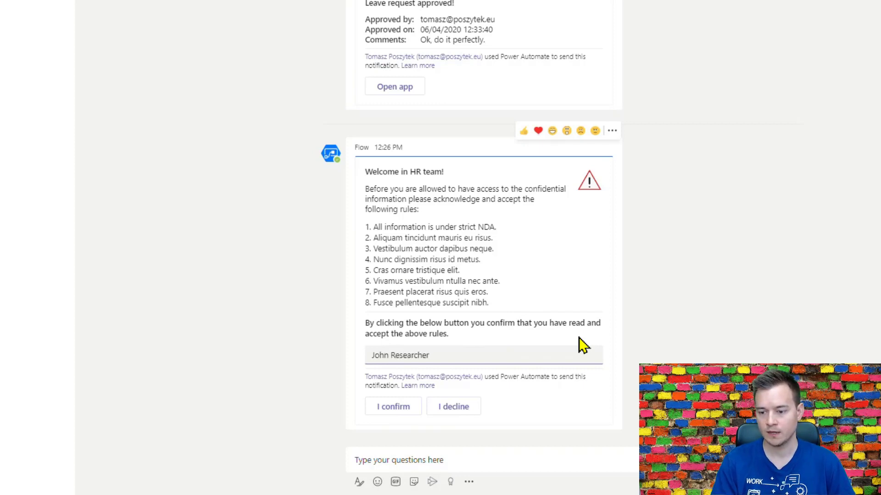
pyautogui.click(396, 408)
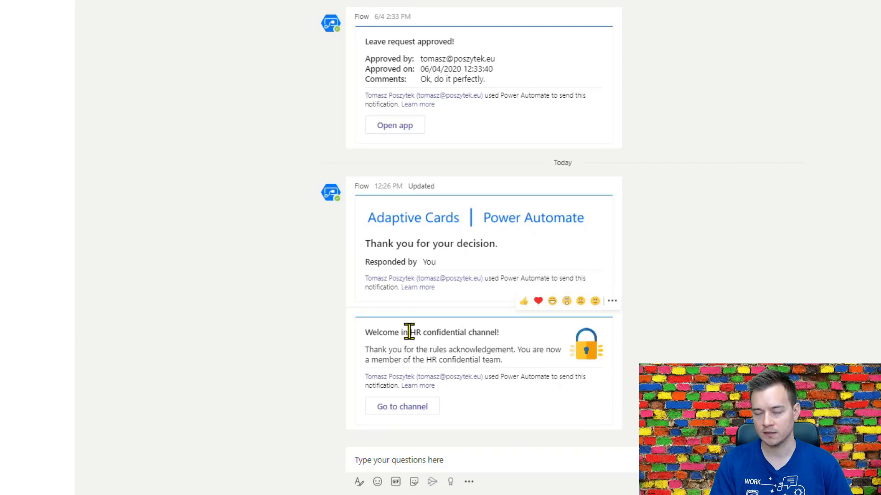
# Step: Follow Go to channel on the welcome card, then open HR's General and private Confidential channels
pyautogui.click(407, 409)
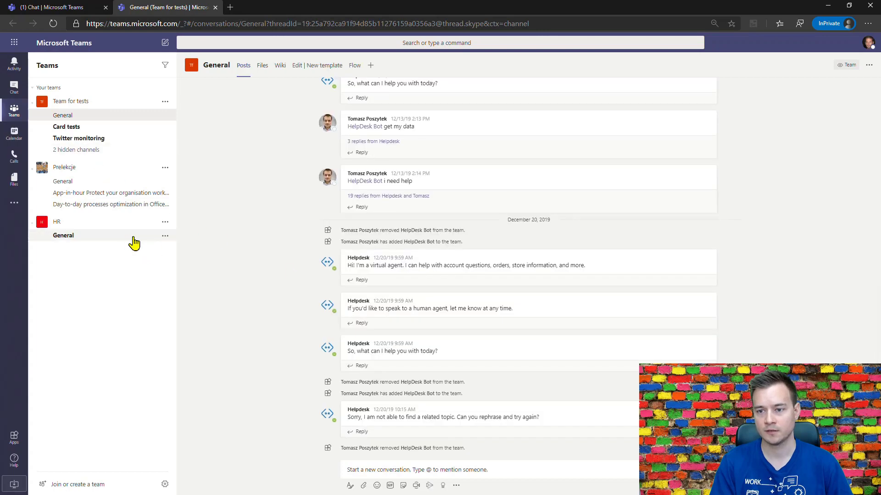
pyautogui.click(80, 241)
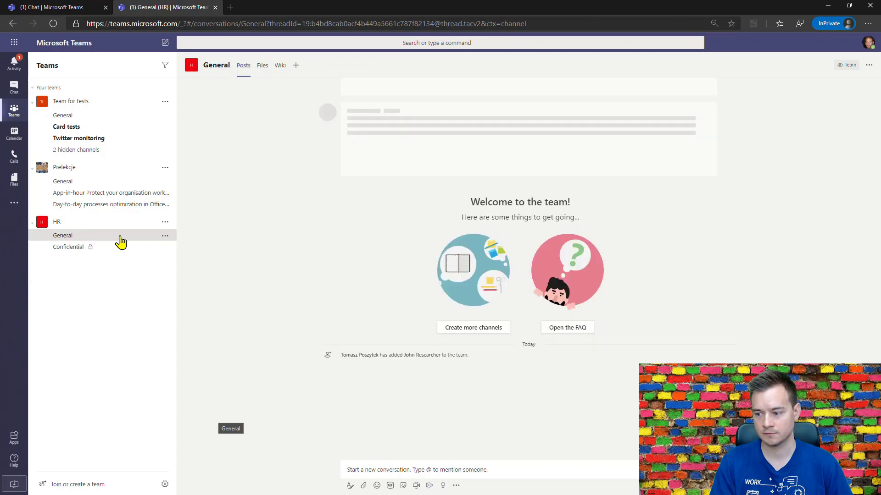
pyautogui.click(62, 252)
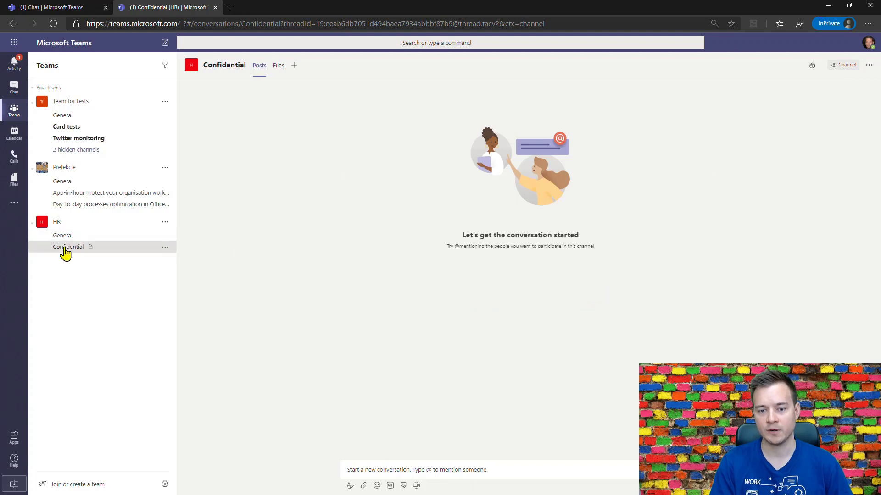